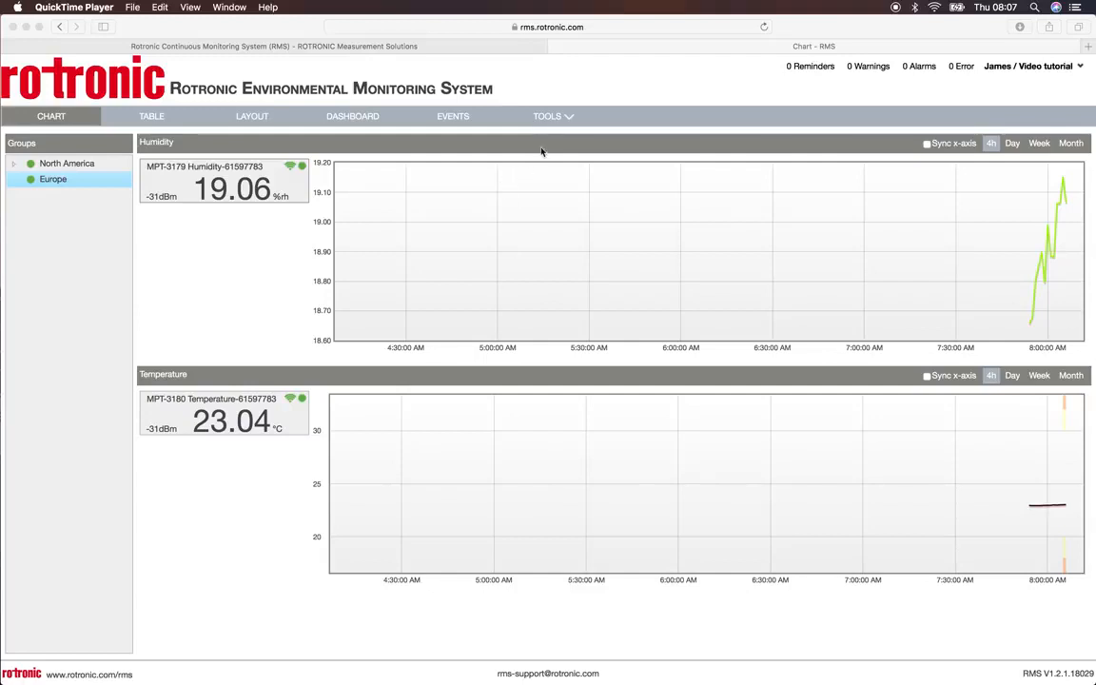
Open the user management page in the setup and review the existing users' contact details and group rights
click(568, 117)
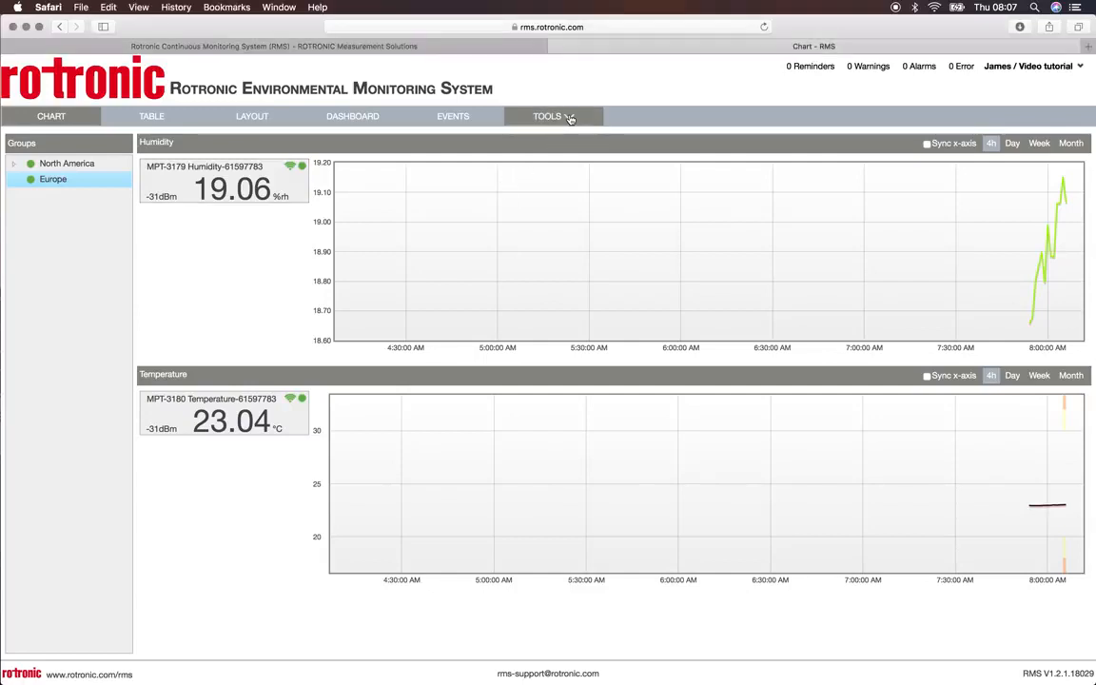
click(555, 255)
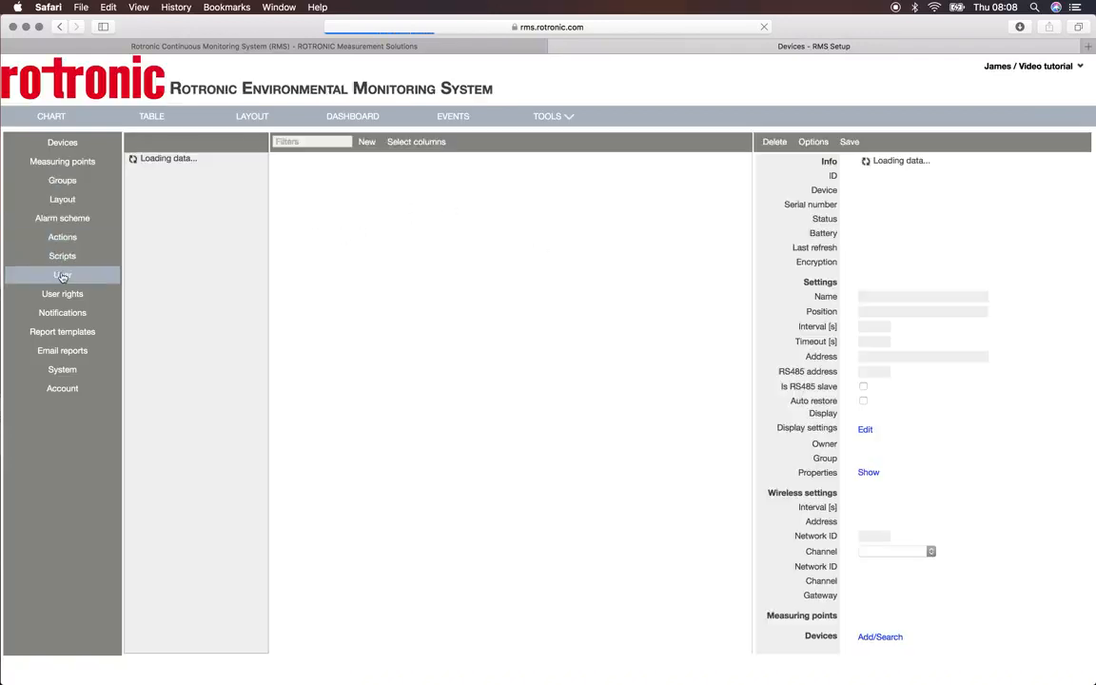
click(61, 275)
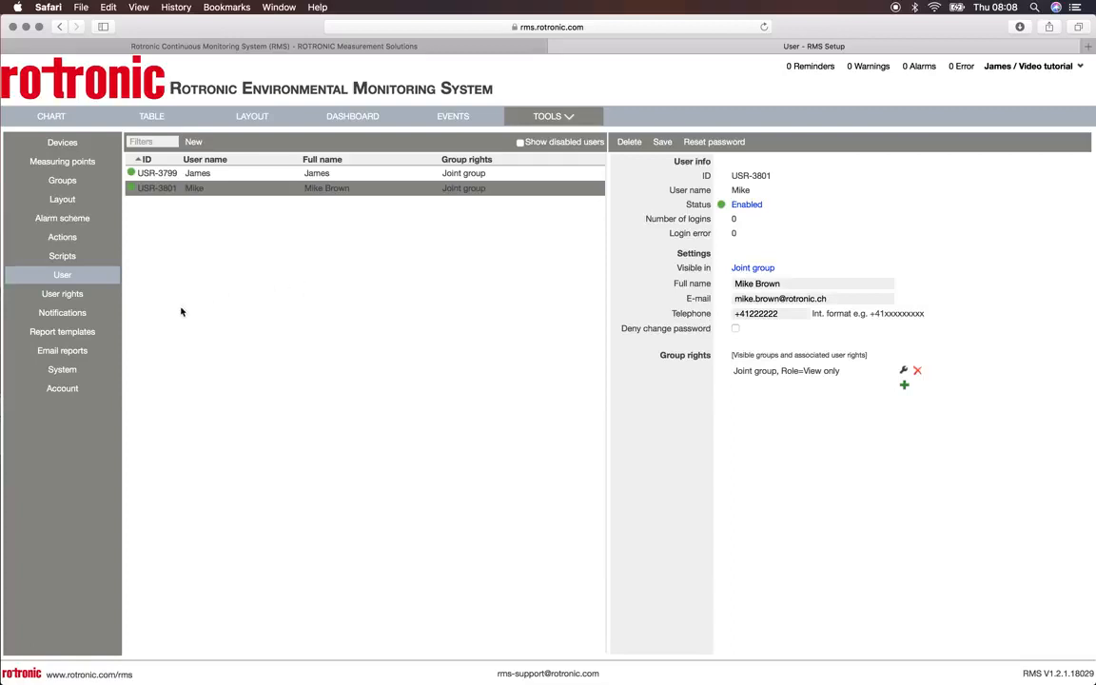
Review the system settings, down to the telephone account fields for SMS and call alarms
click(80, 371)
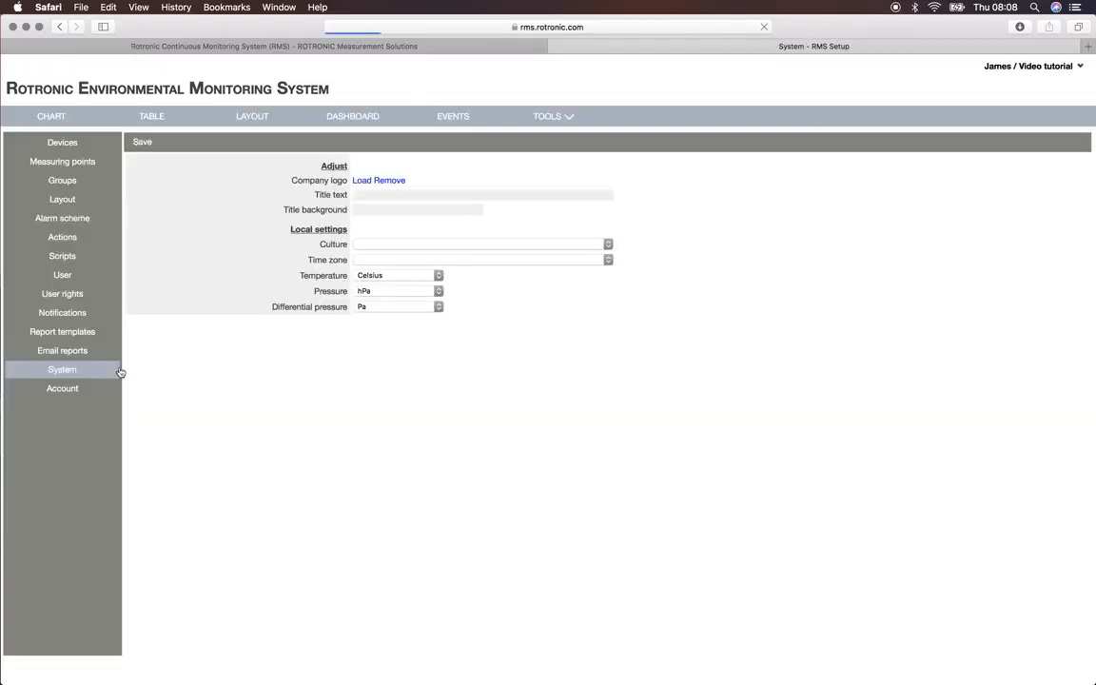
scroll(276, 348, down, 2)
scroll(276, 348, down, 2)
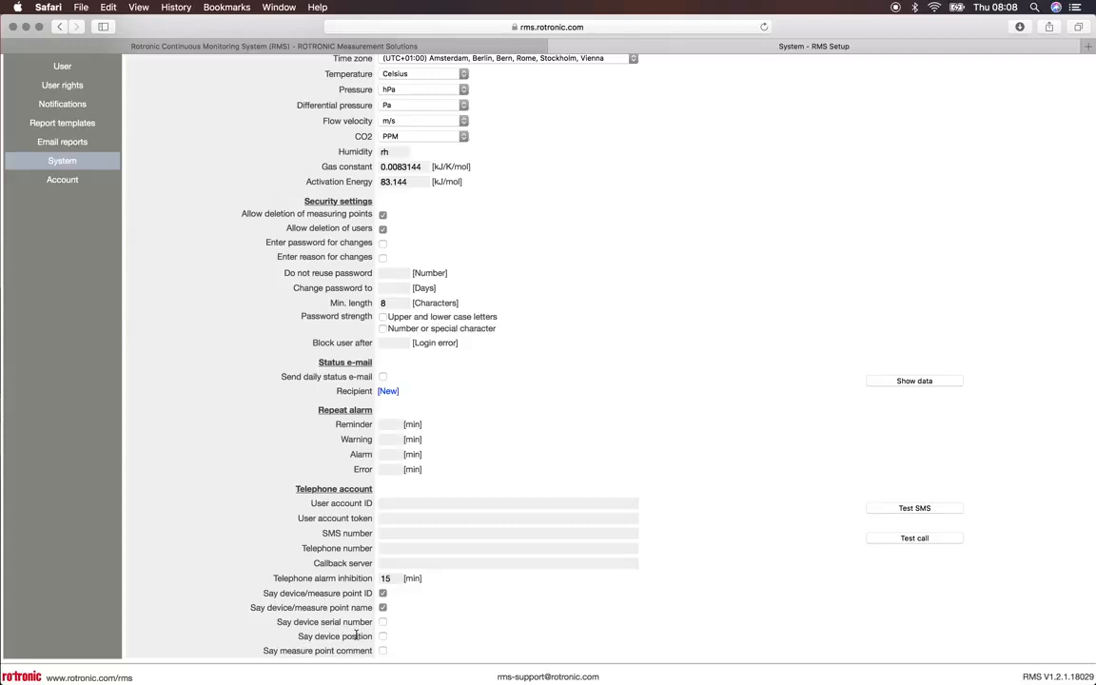
scroll(355, 627, up, 3)
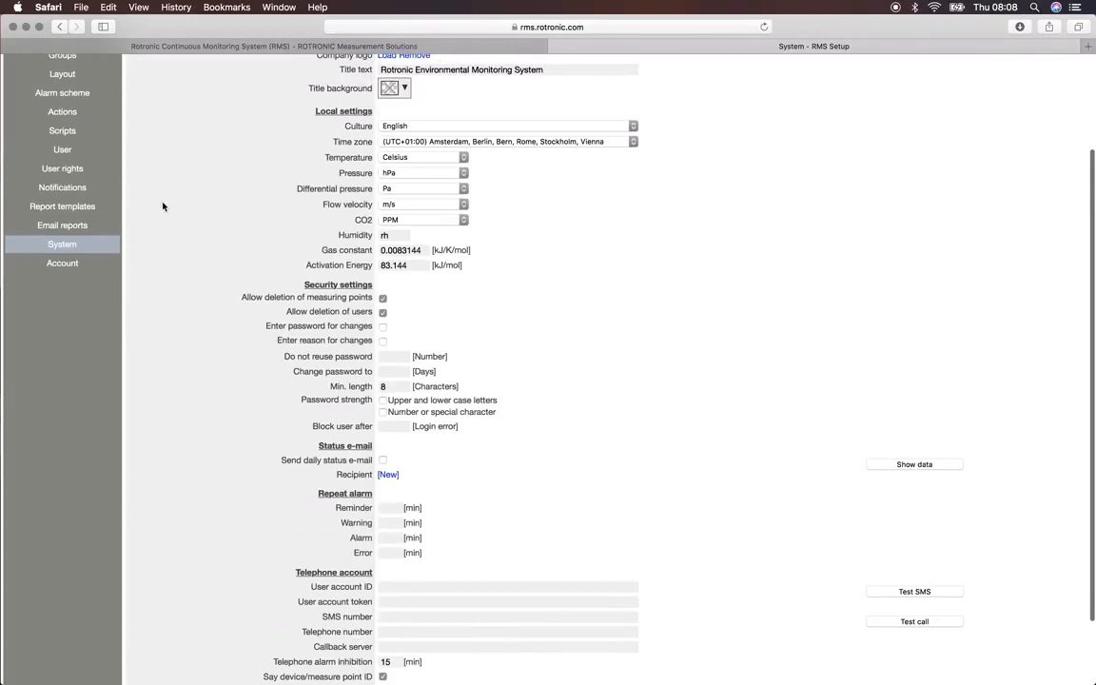
Open the notifications setup, examine the Europe group's daily work hours, and return to the user notifications
click(72, 189)
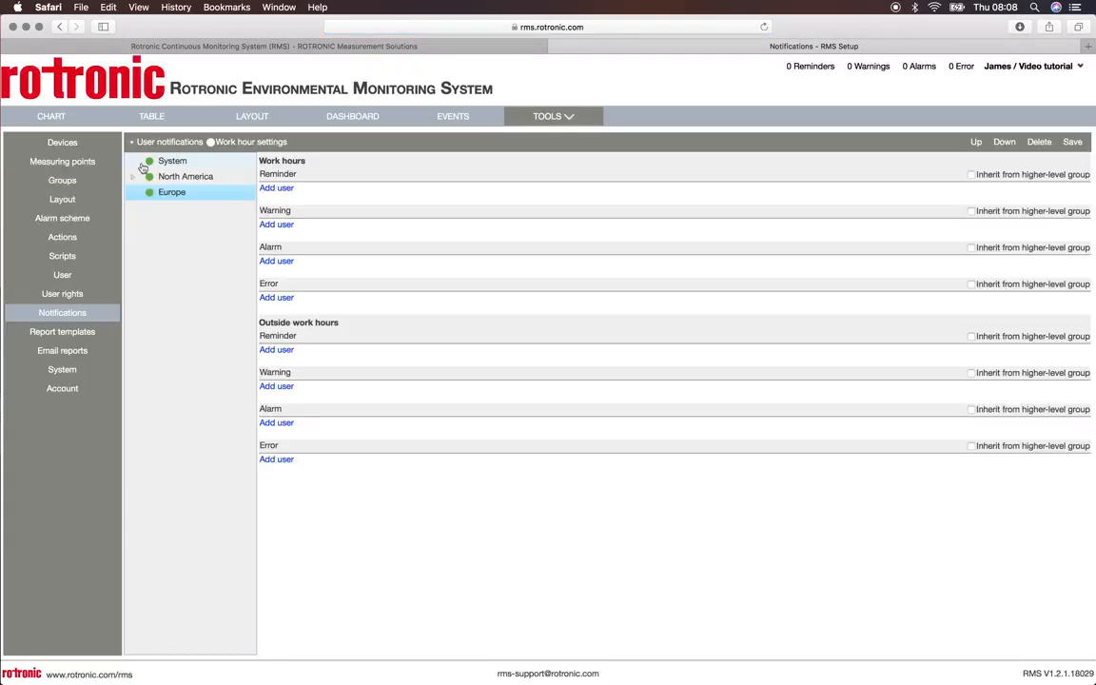
click(212, 142)
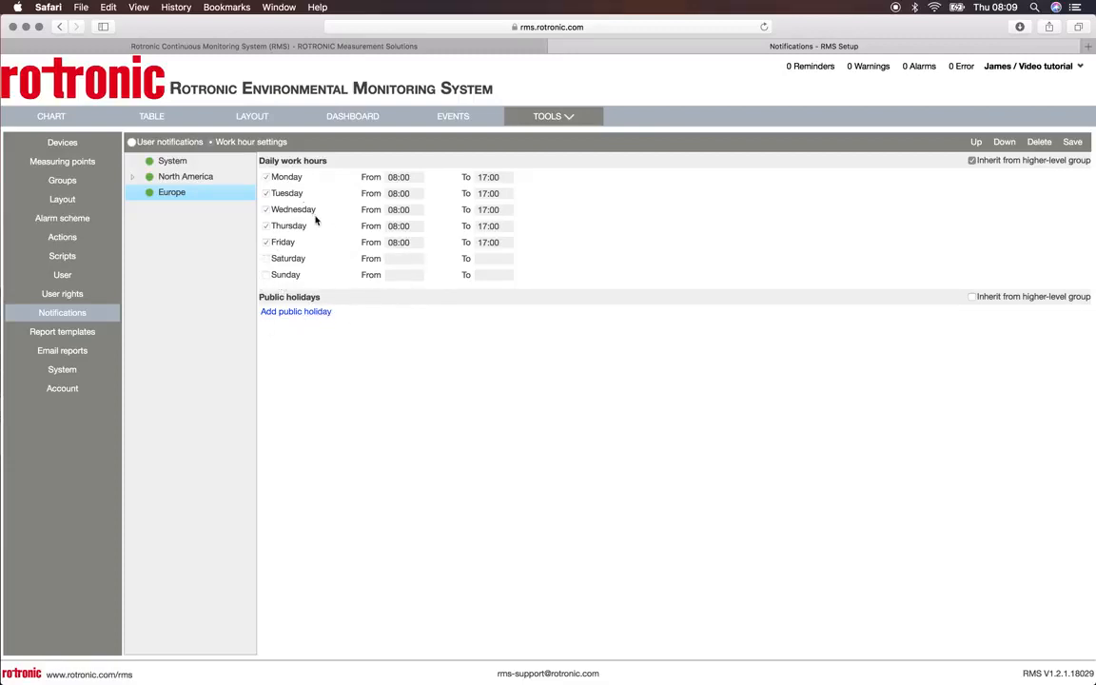
click(134, 143)
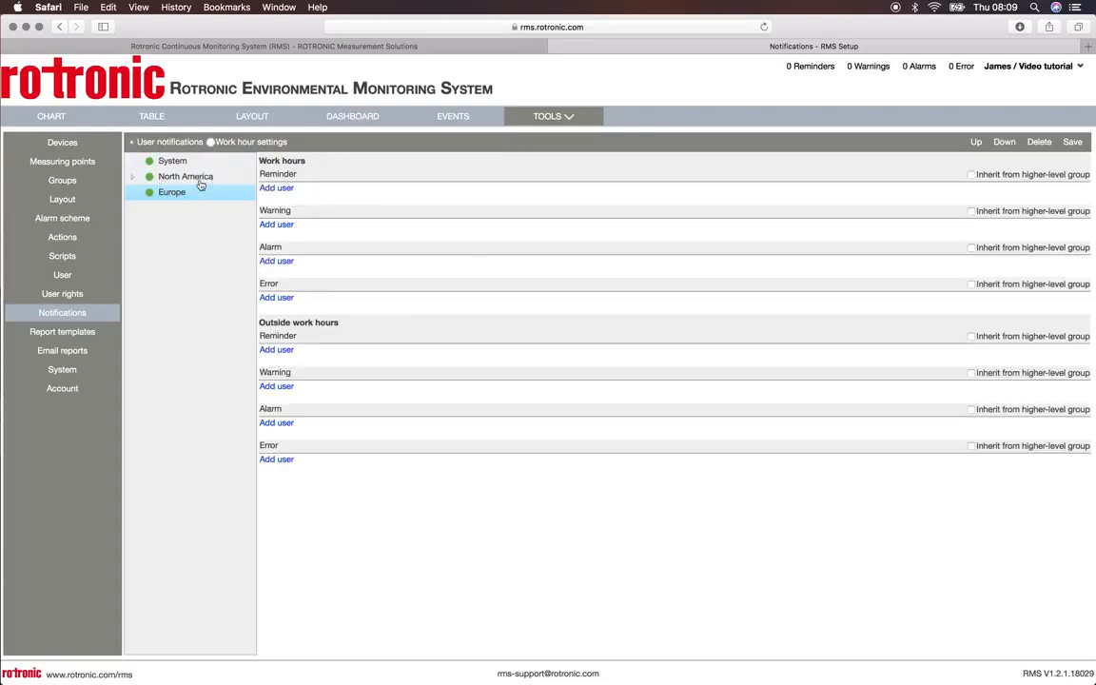
For the System group, add the first listed user to work-hours Error notifications and the second listed user to those outside work hours
click(172, 162)
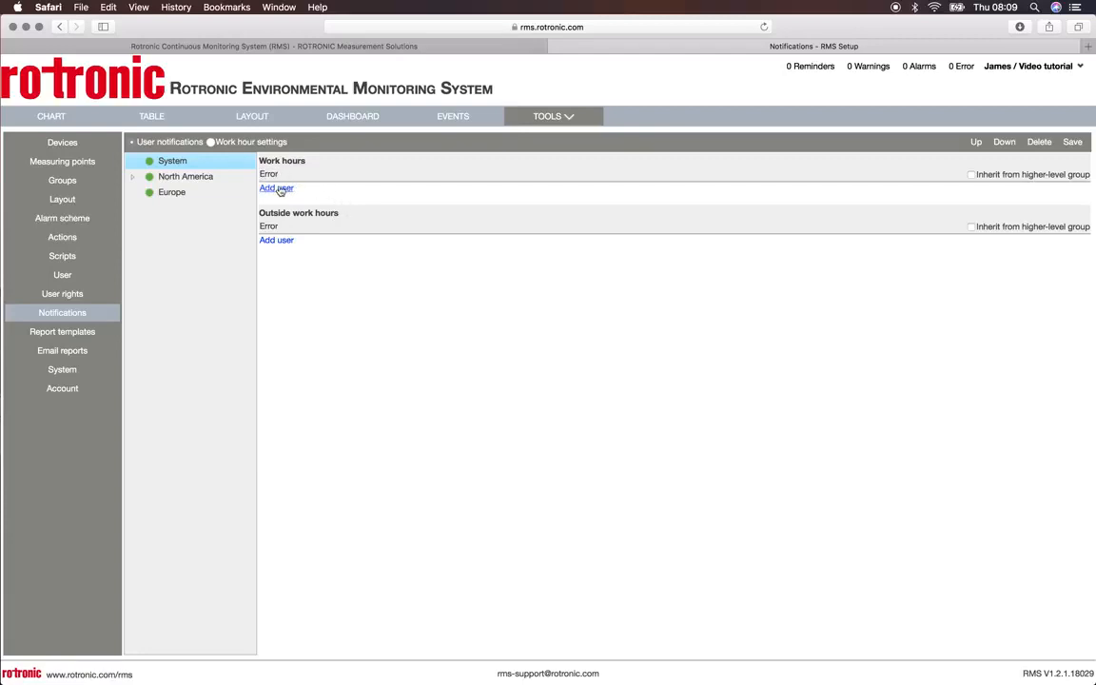
click(277, 189)
click(278, 207)
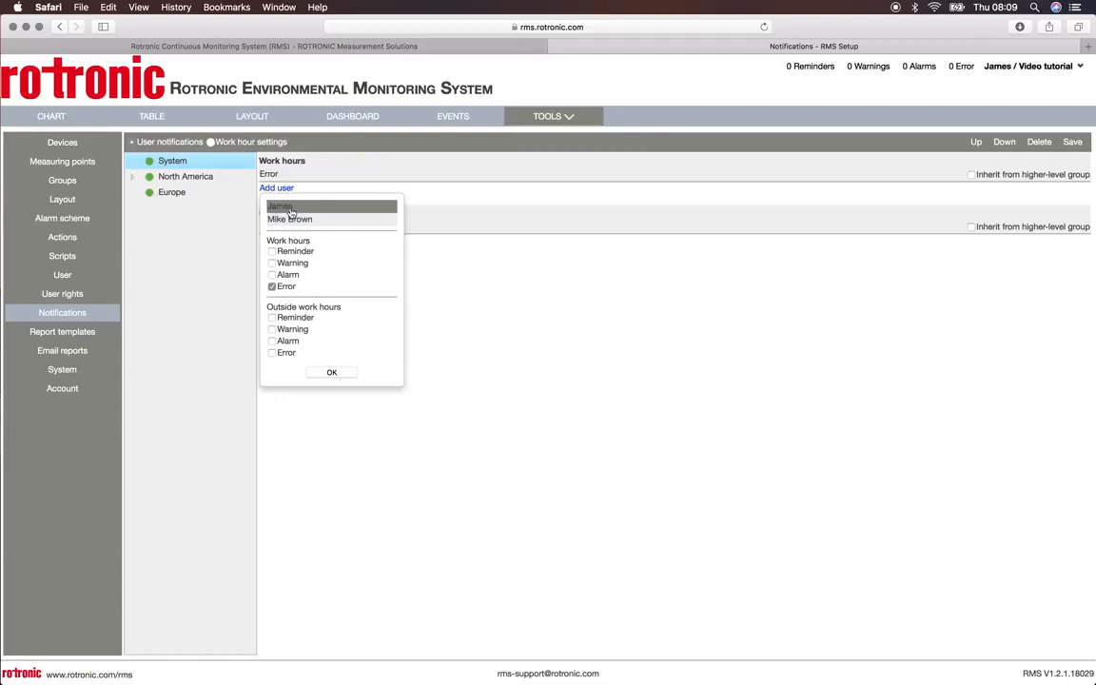
click(331, 372)
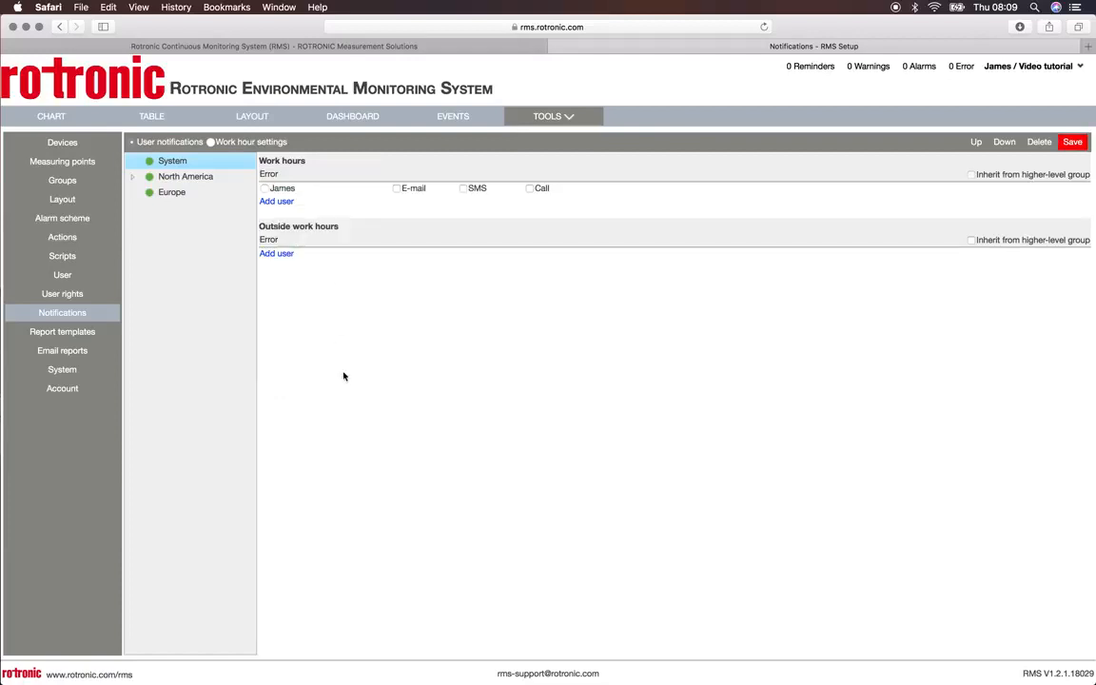
click(276, 253)
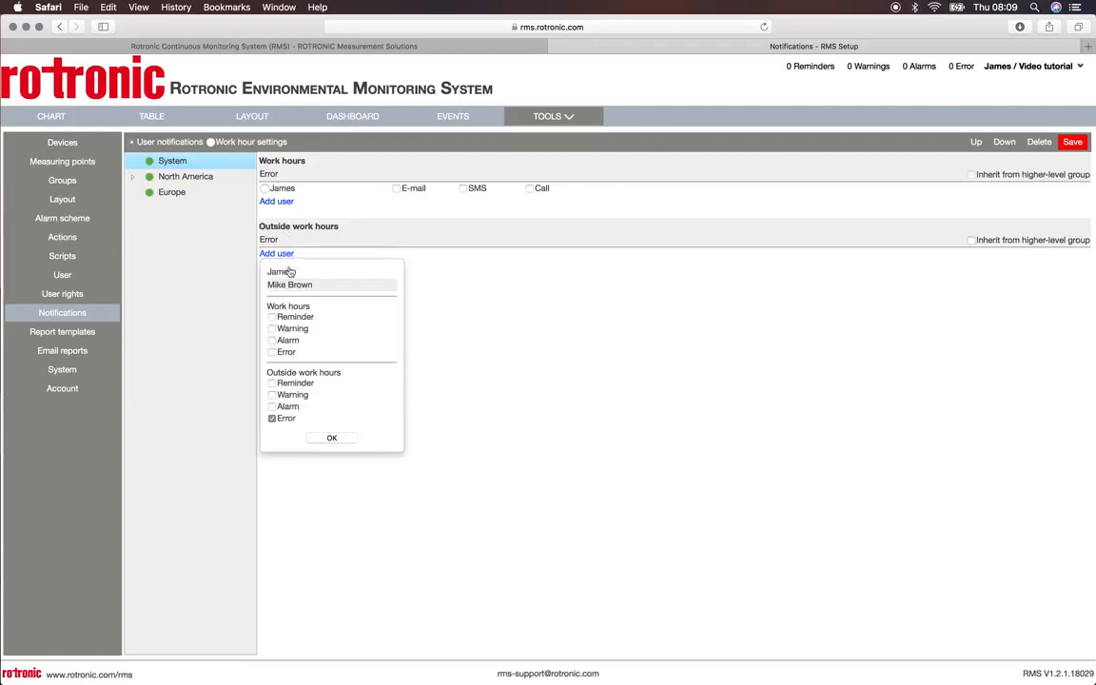
click(293, 286)
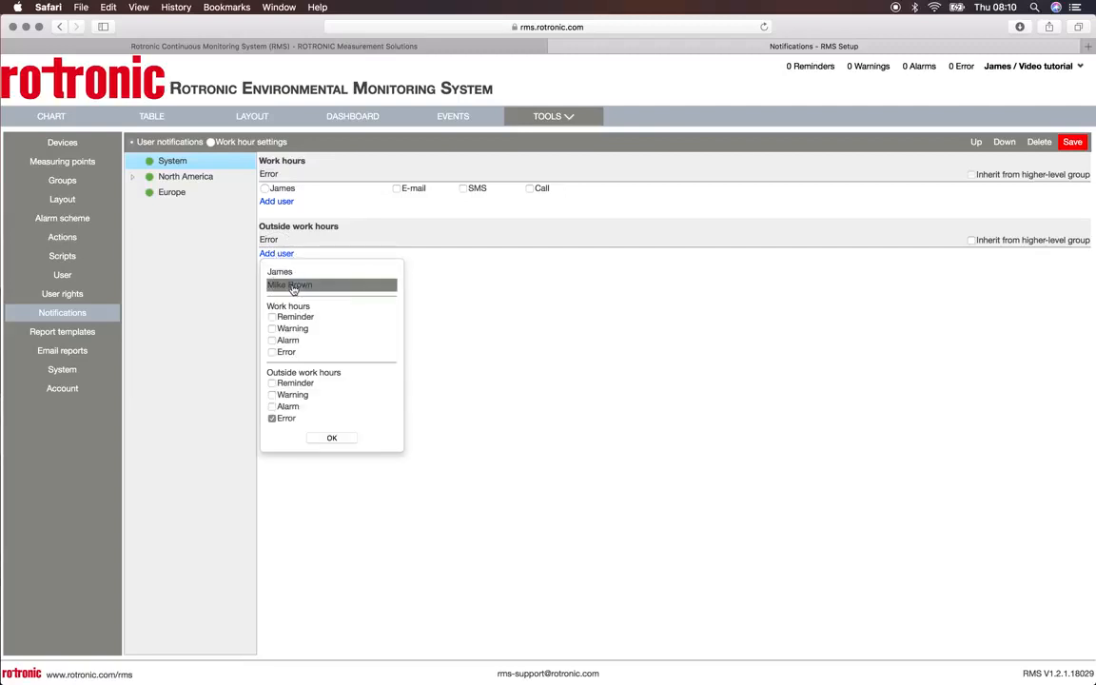
click(341, 440)
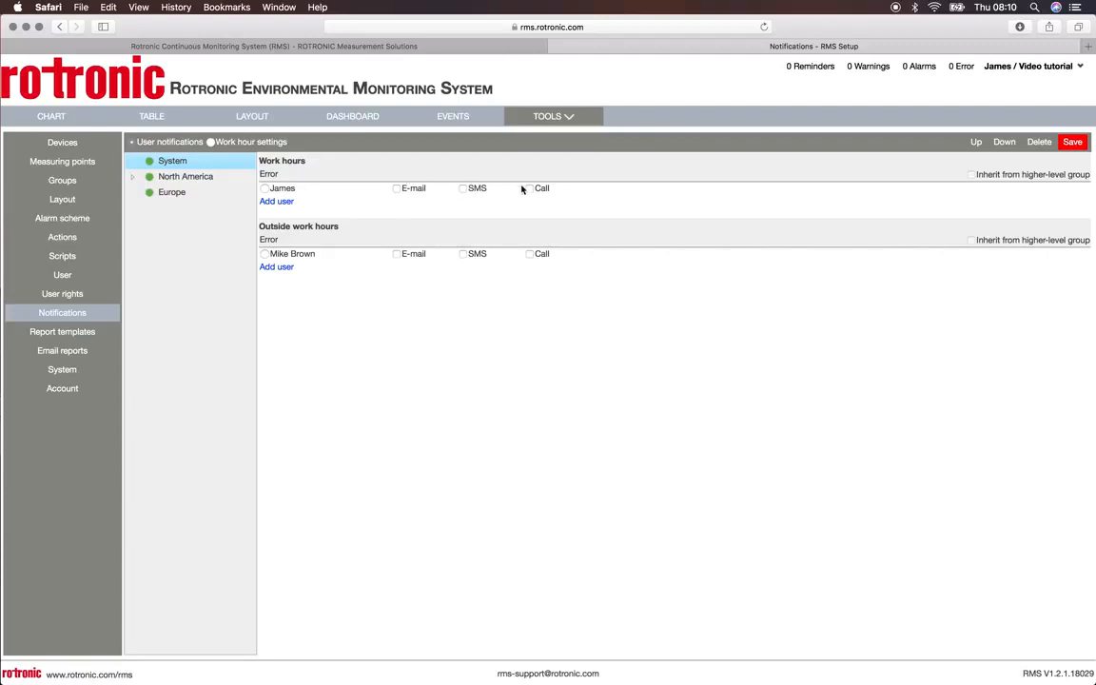
Enable e-mail only for both users' System error notifications and save the settings
click(396, 190)
click(396, 255)
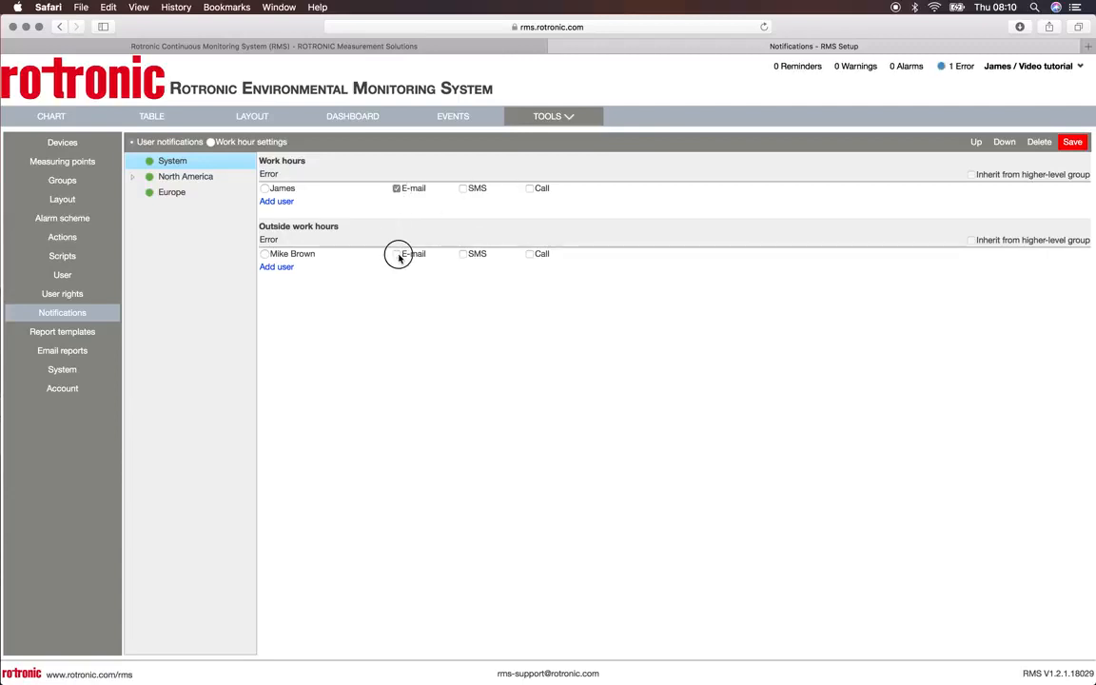
click(464, 254)
click(464, 255)
click(1069, 146)
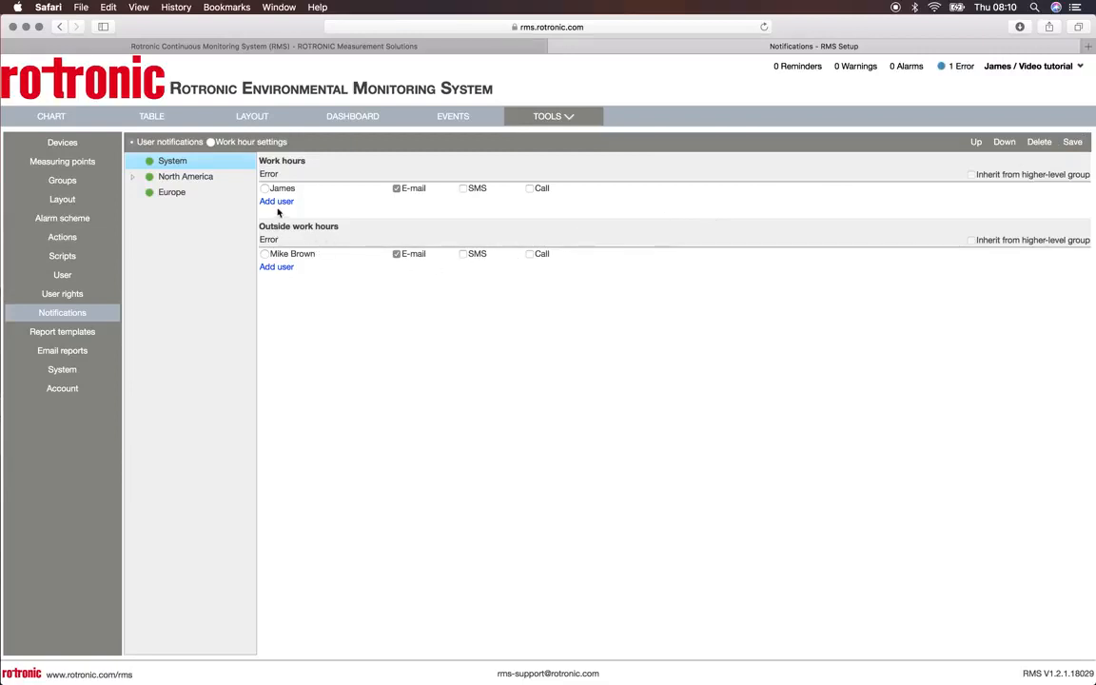
For the Europe group, add the first listed user to the work-hours Reminder, Warning, Alarm and Error notifications
click(173, 193)
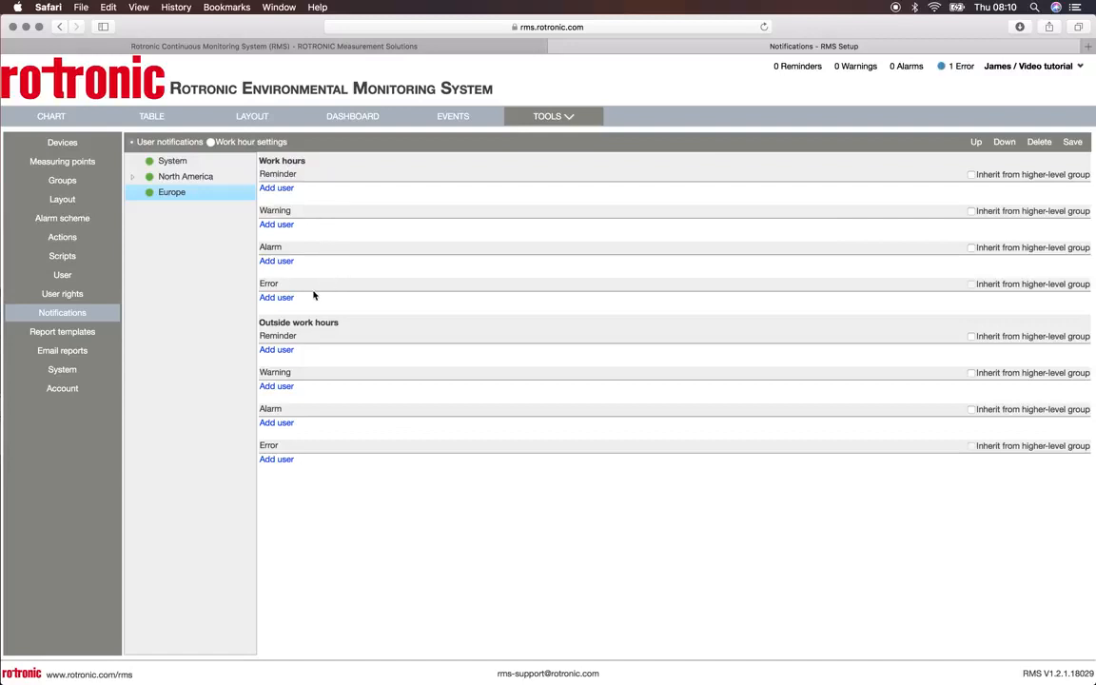
click(284, 191)
click(280, 209)
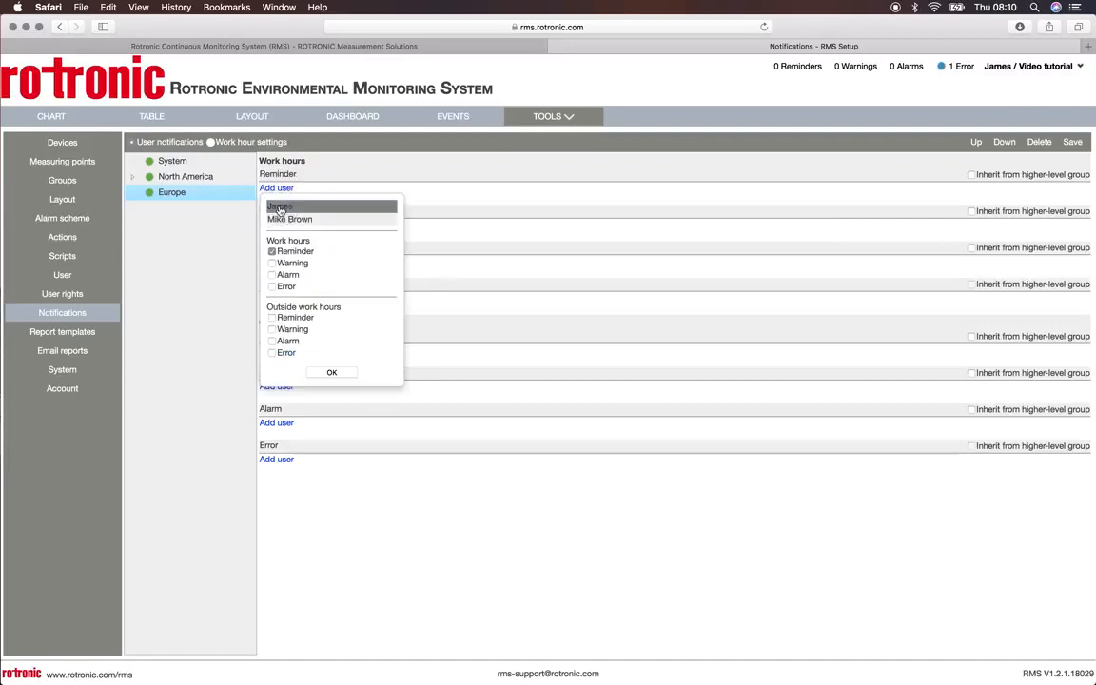
click(272, 263)
click(272, 275)
click(272, 287)
click(332, 372)
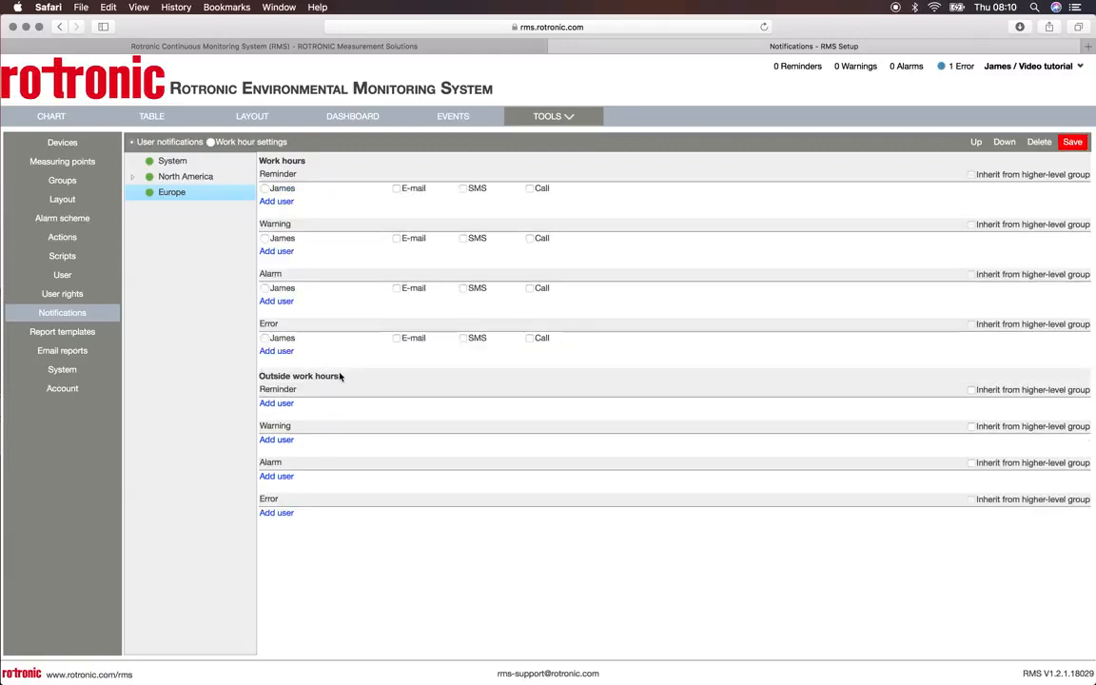
Enable e-mail for Europe's work-hours Reminder, Warning, Alarm and Error notifications, plus SMS and call for Alarm
click(397, 189)
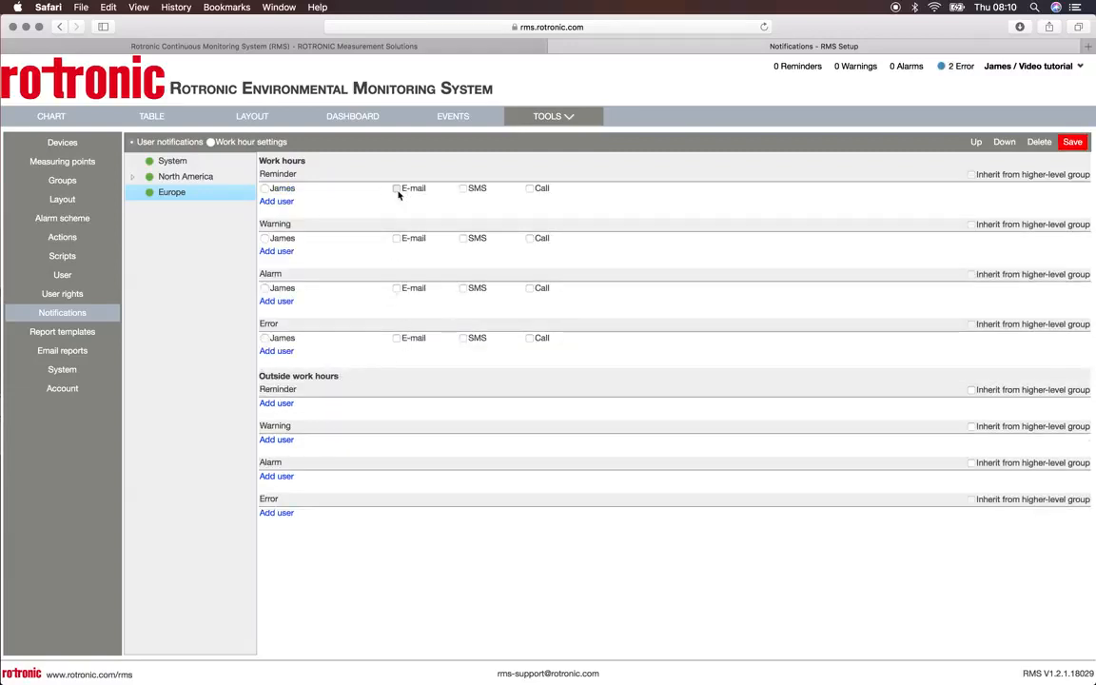
click(397, 239)
click(396, 288)
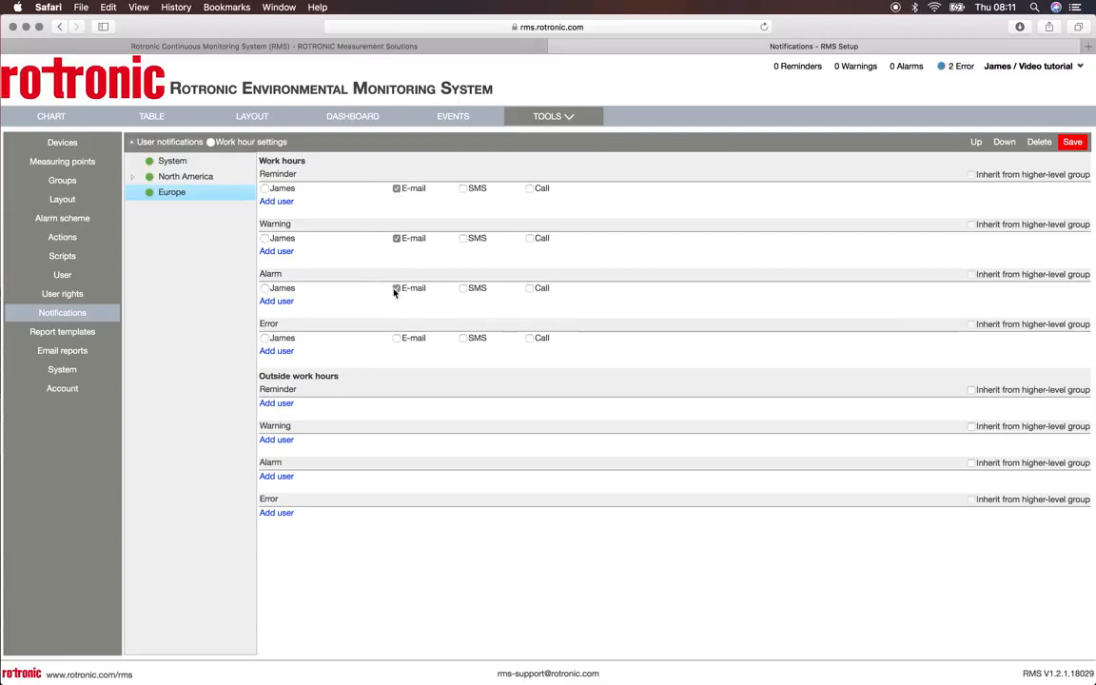
click(463, 288)
click(528, 289)
click(396, 339)
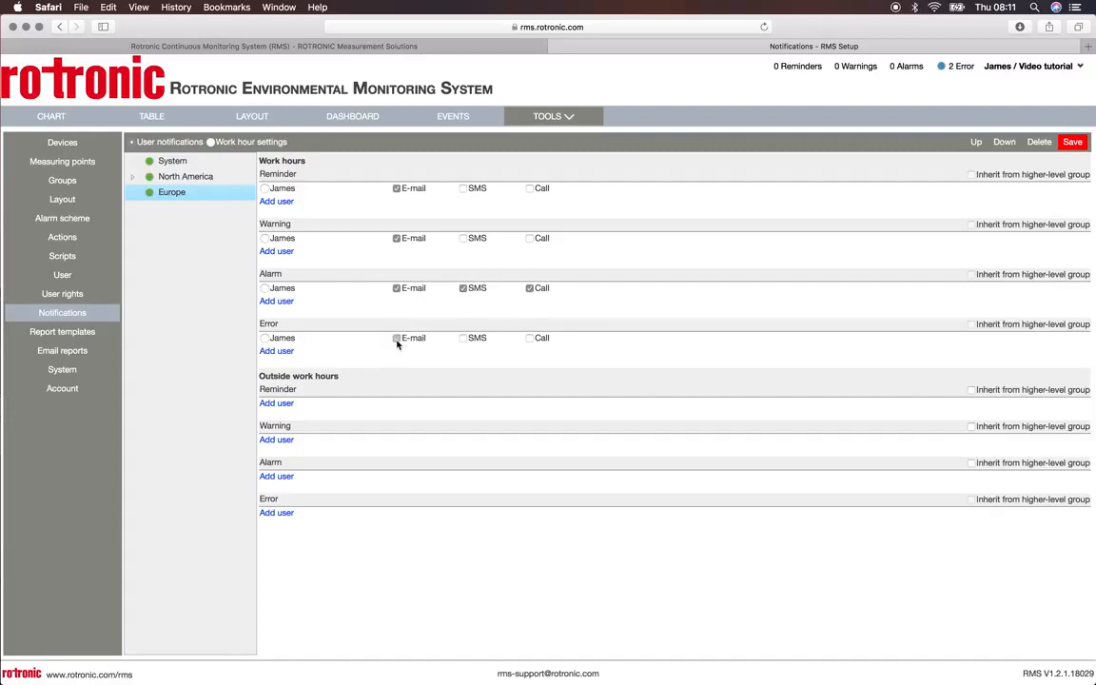
Add the second listed user to Europe's Reminder, Warning, Alarm and Error notifications outside work hours
click(276, 403)
click(299, 434)
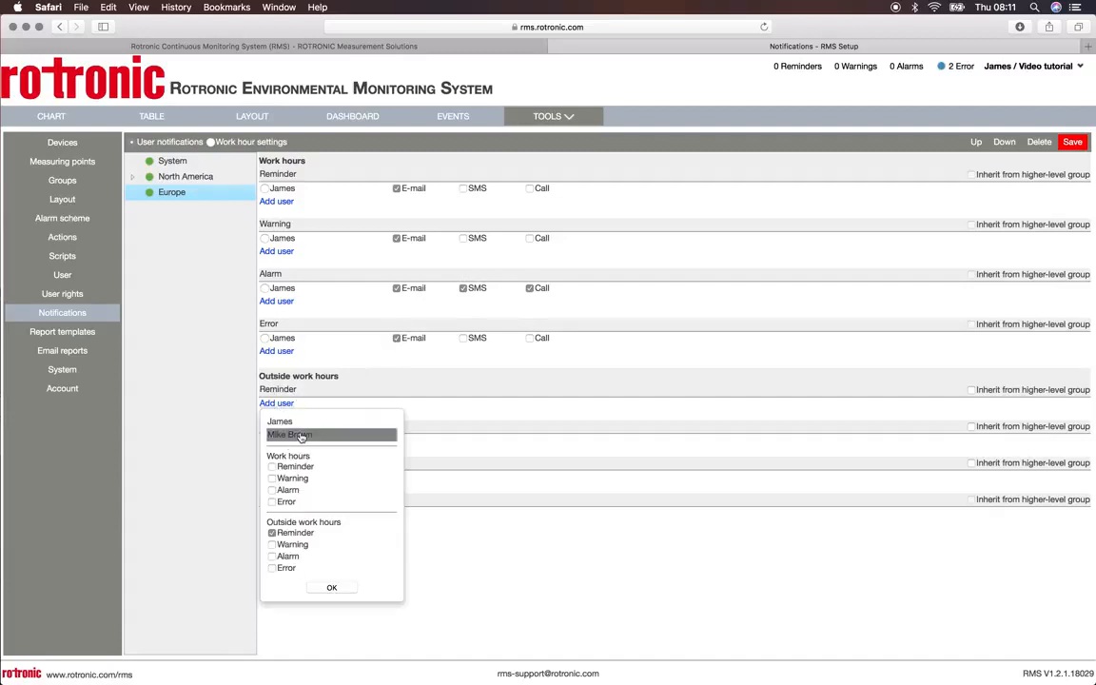
click(331, 588)
click(273, 545)
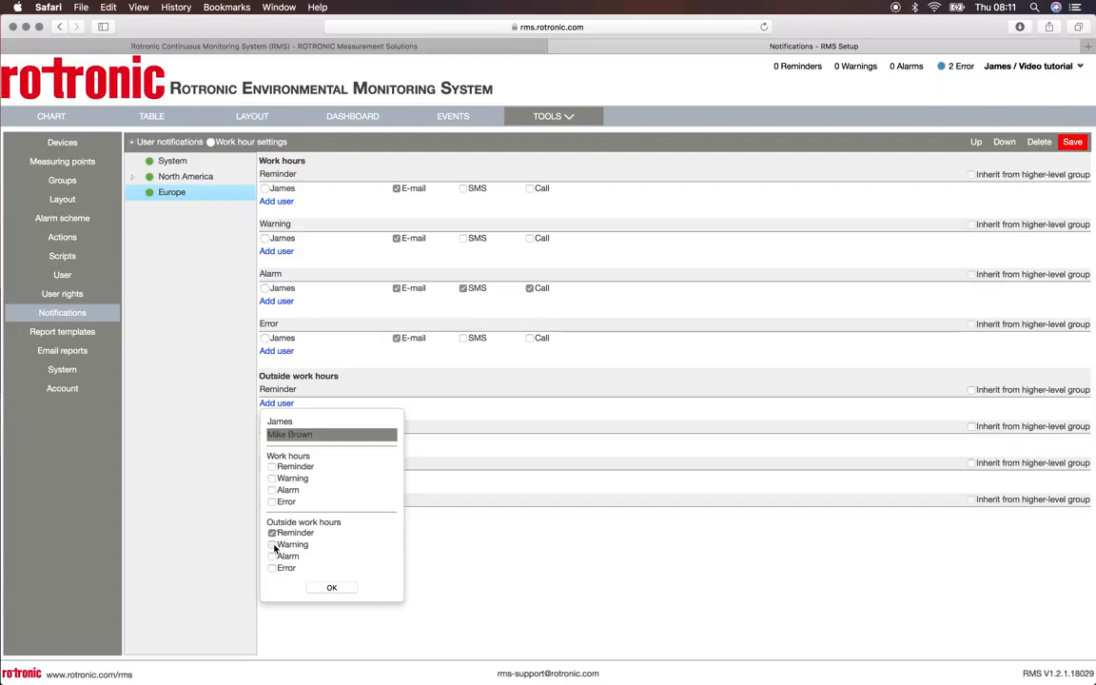
click(273, 568)
click(331, 587)
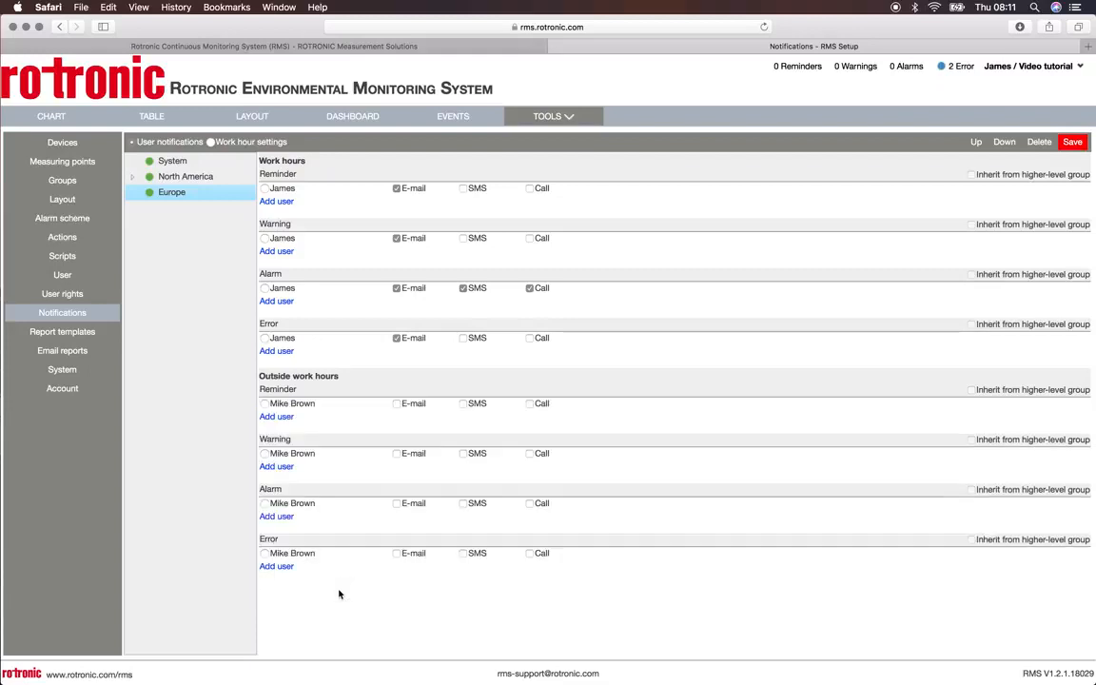
Enable e-mail for all four Europe notifications outside work hours, plus SMS and call for Alarm, and save the settings
click(397, 403)
click(396, 453)
click(396, 503)
click(464, 503)
click(533, 506)
click(399, 556)
click(1073, 143)
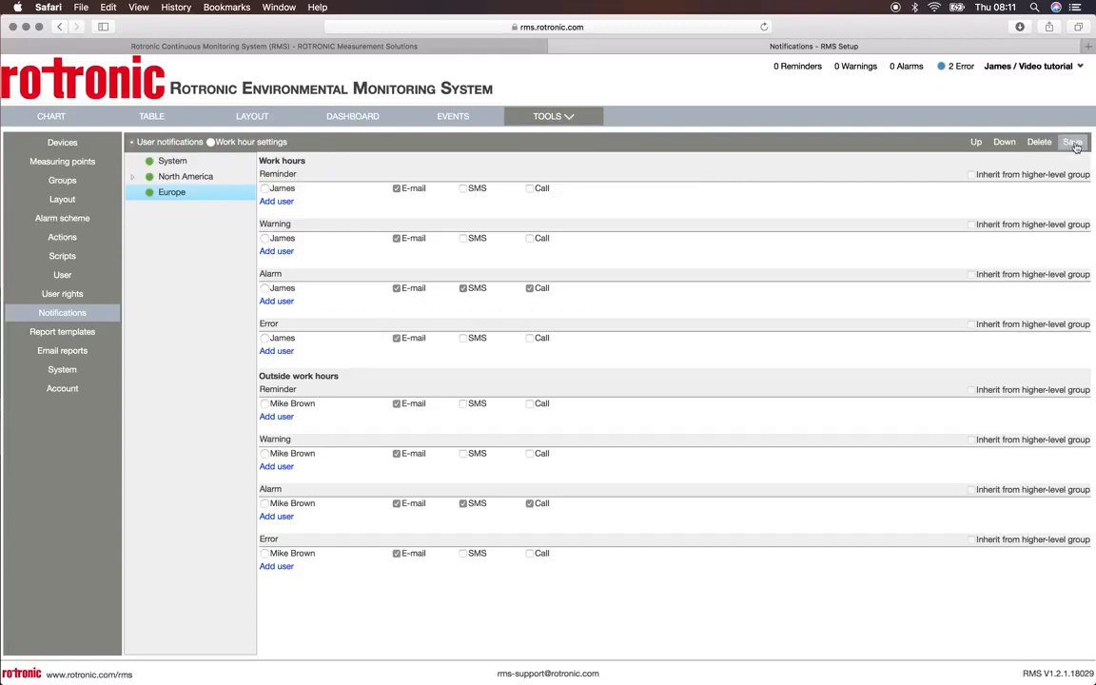